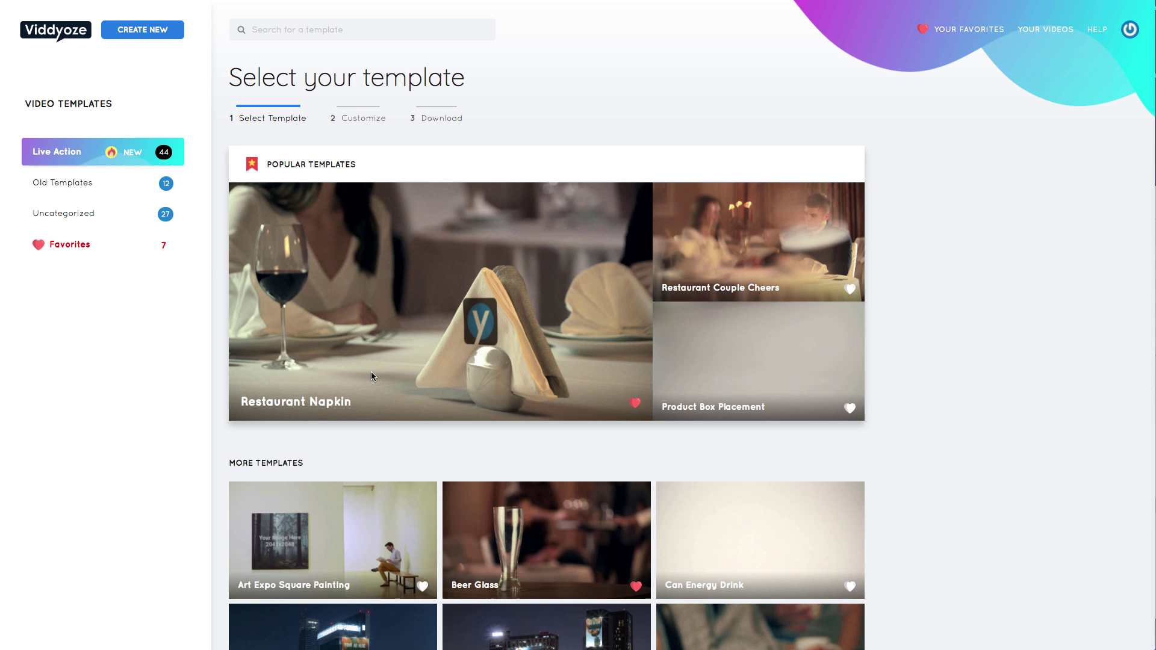
scroll(451, 304, down, 2)
scroll(470, 304, up, 2)
scroll(320, 505, down, 1)
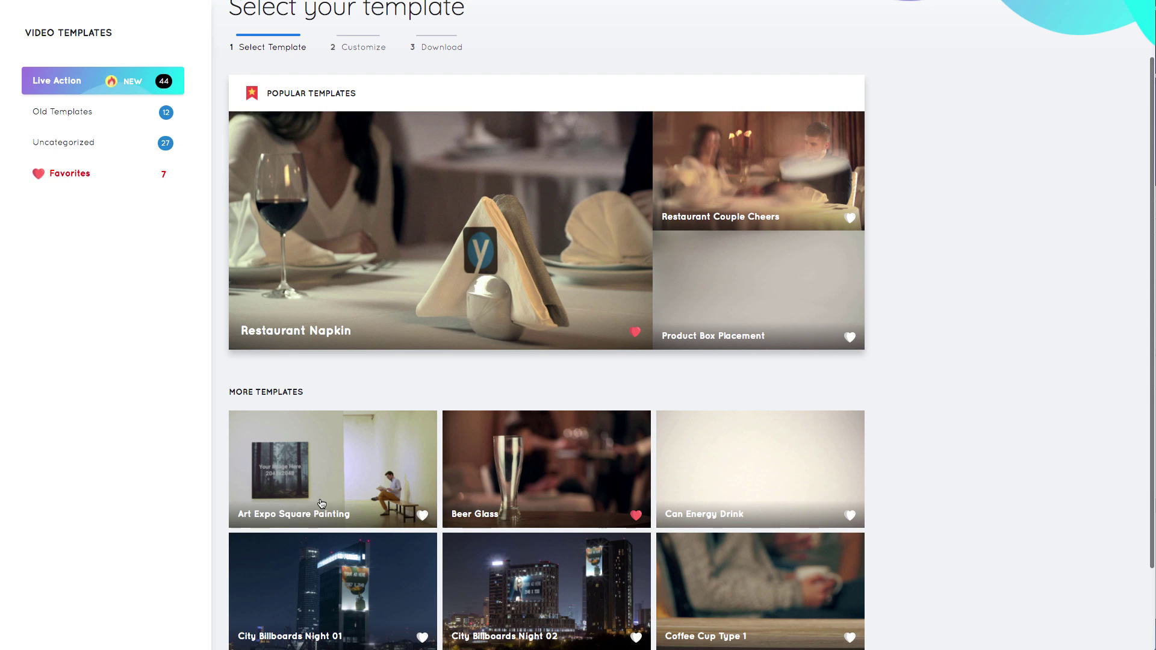
Preview the Restaurant Napkin and Art Expo Square Painting templates.
click(509, 286)
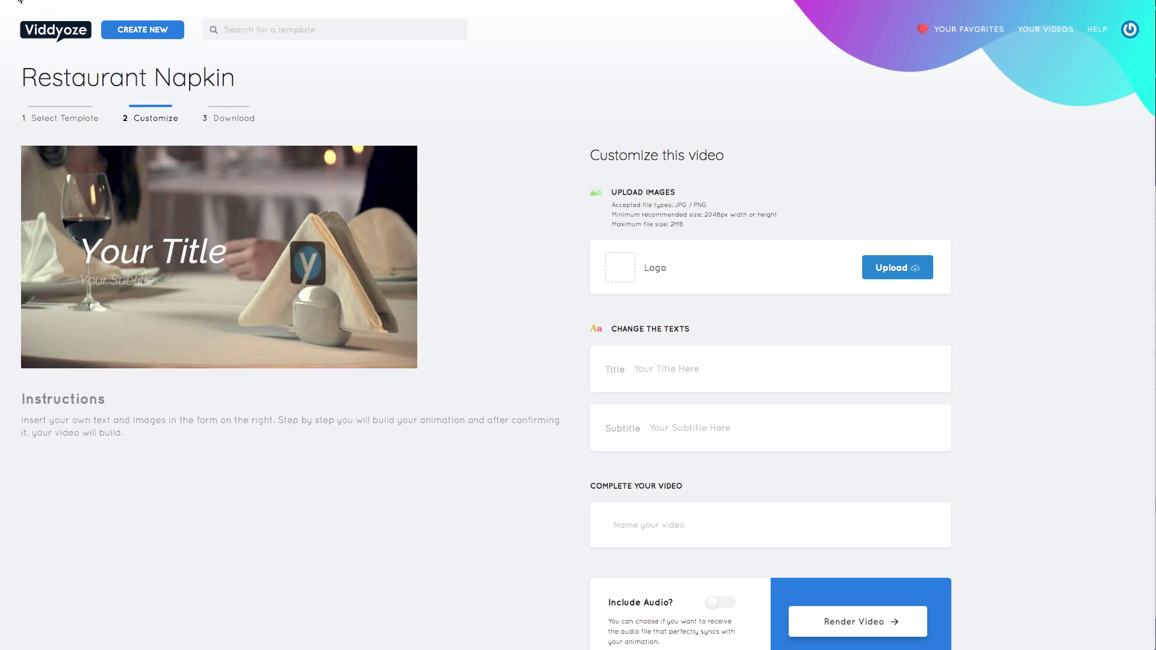
click(27, 117)
scroll(254, 251, down, 1)
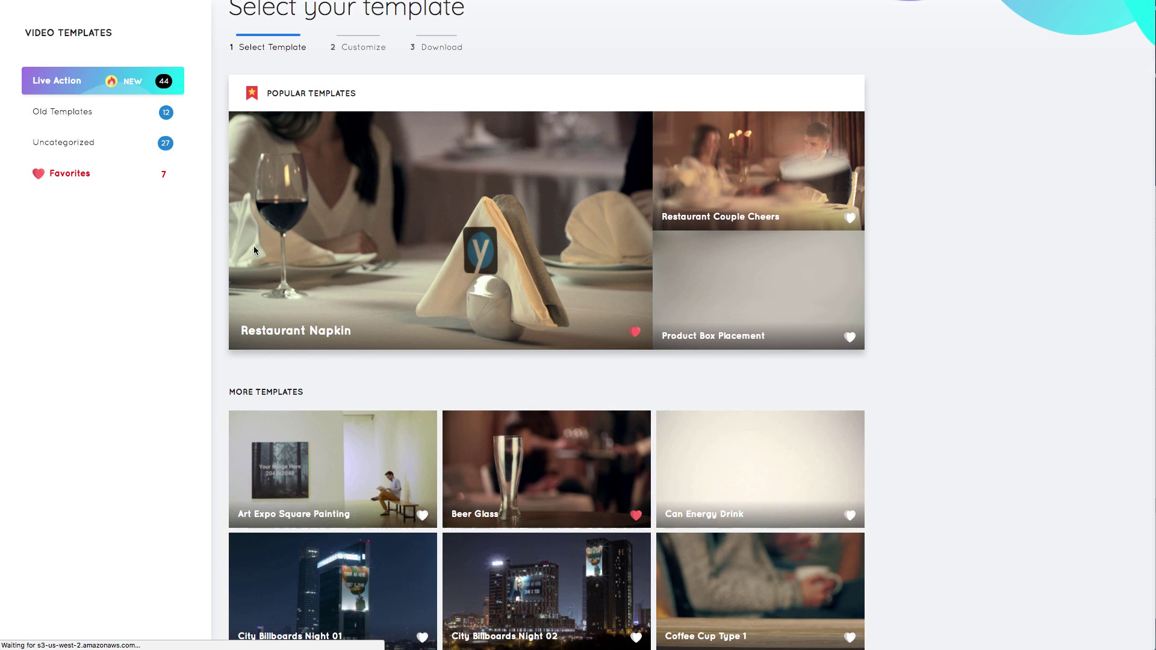
scroll(456, 428, down, 2)
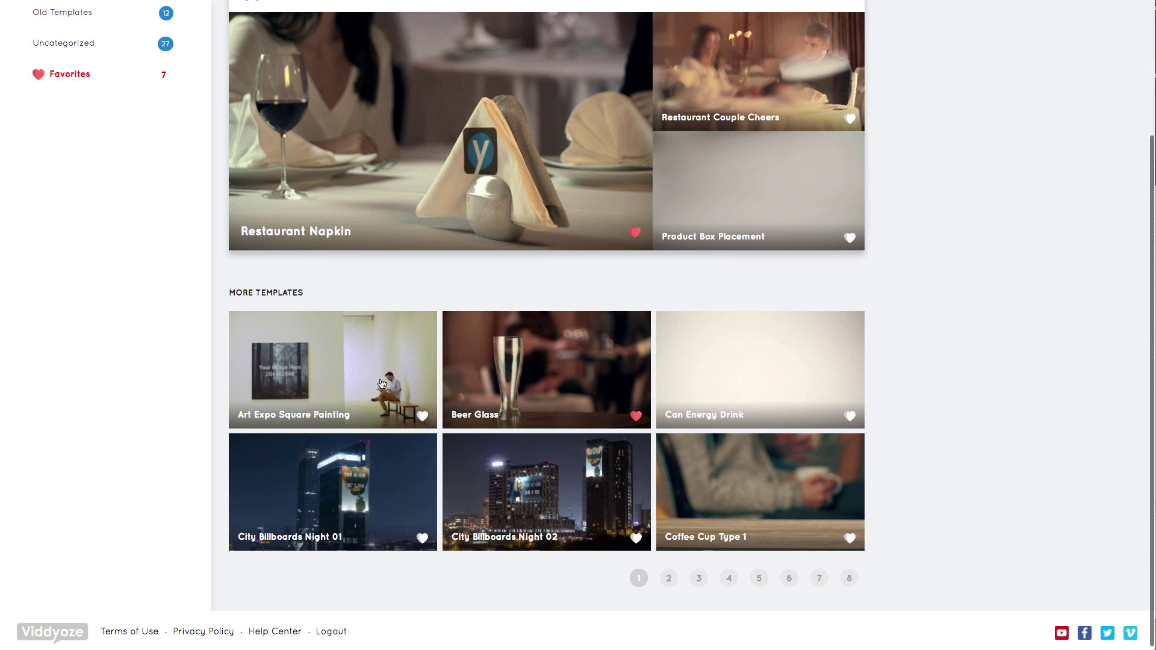
click(348, 376)
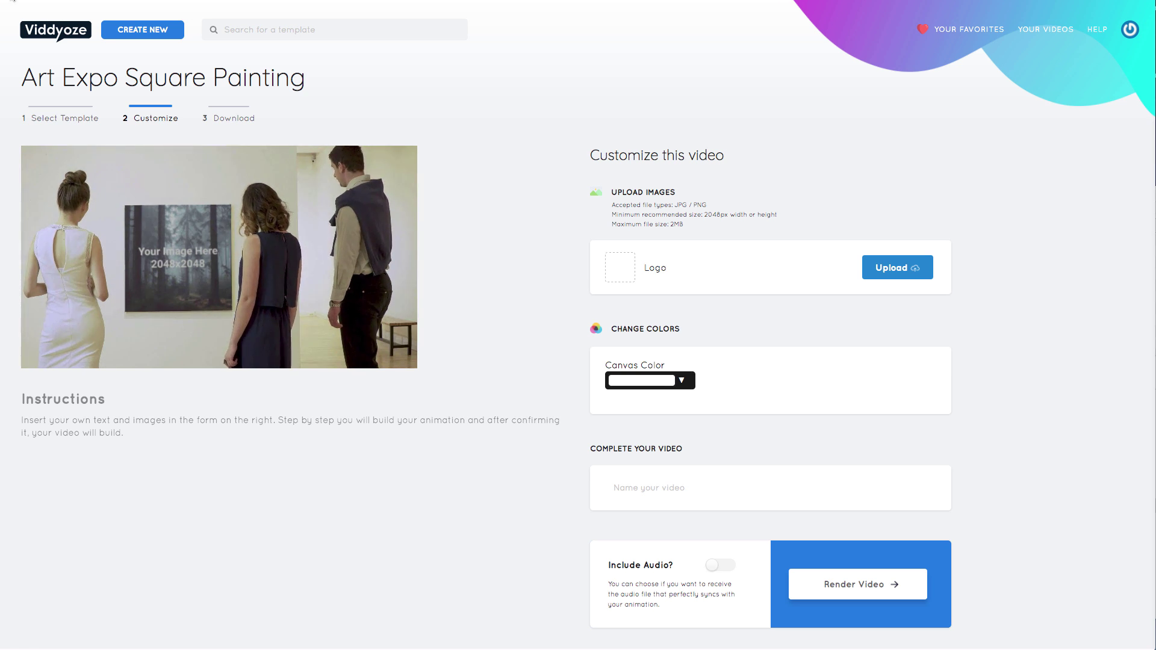
Return to the gallery and open Girl and Canvas from page 2 for customizing.
key(alt+Left)
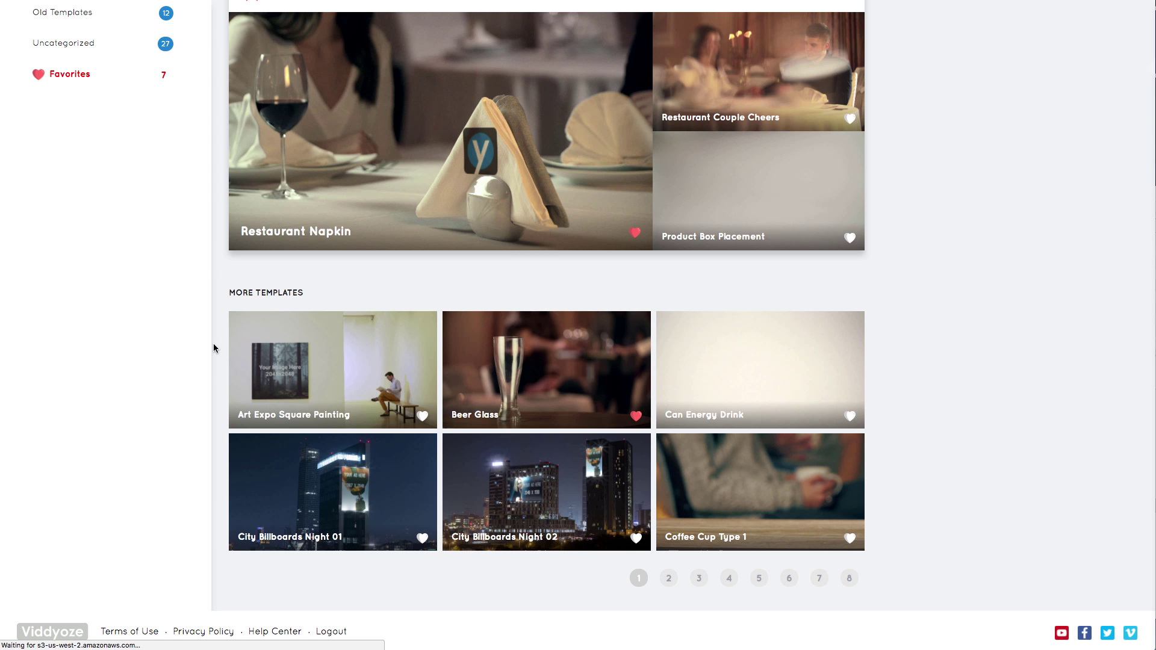
click(669, 578)
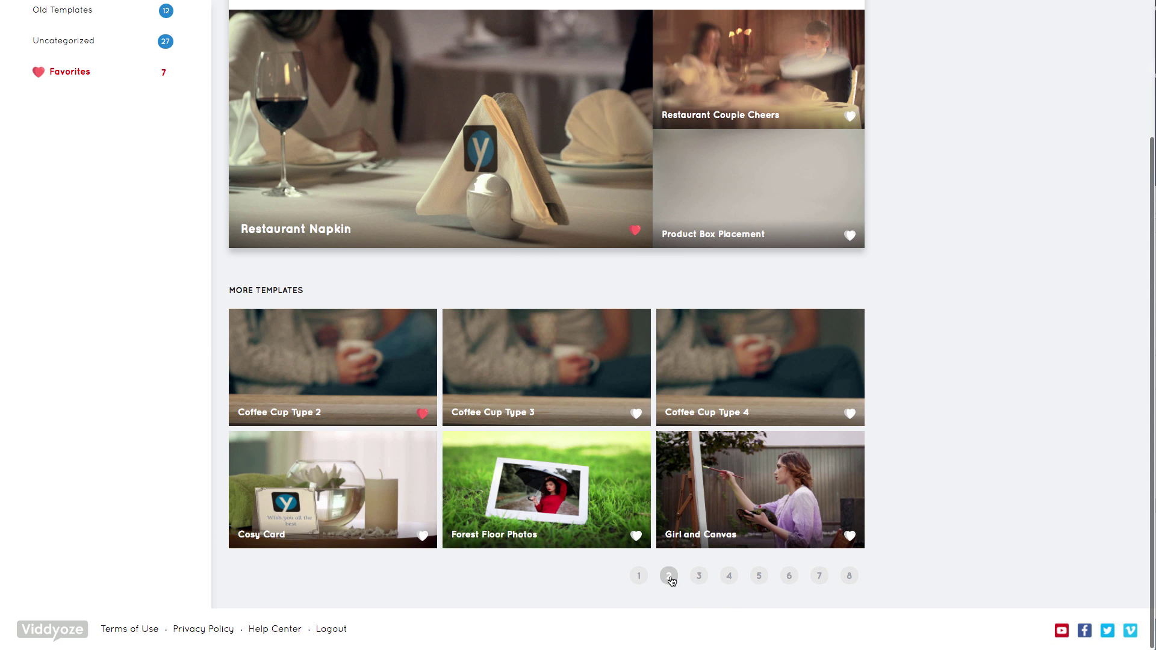
click(764, 494)
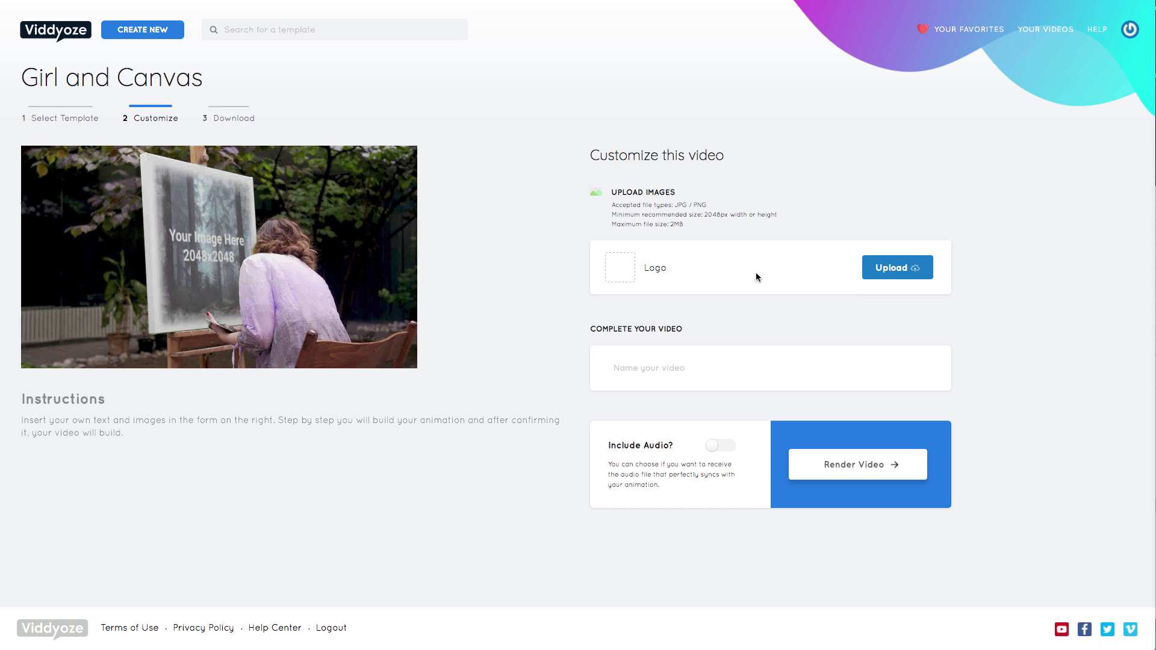
Upload a canvas photo, leave Include Audio switched on, and render the video.
click(897, 267)
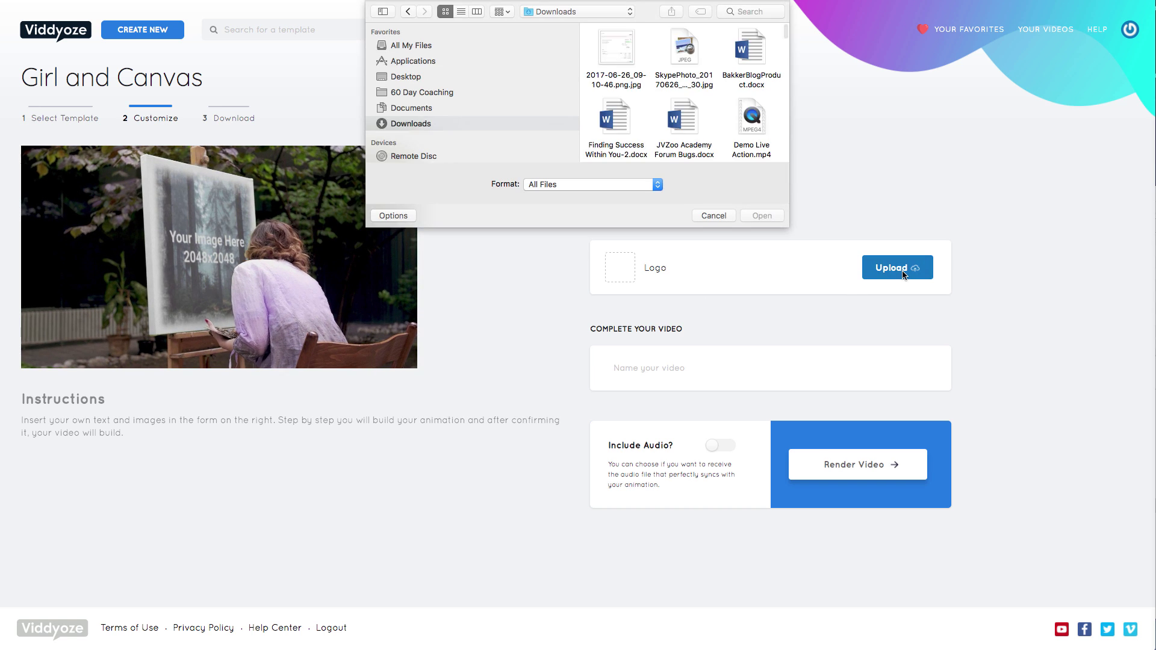
text(My video)
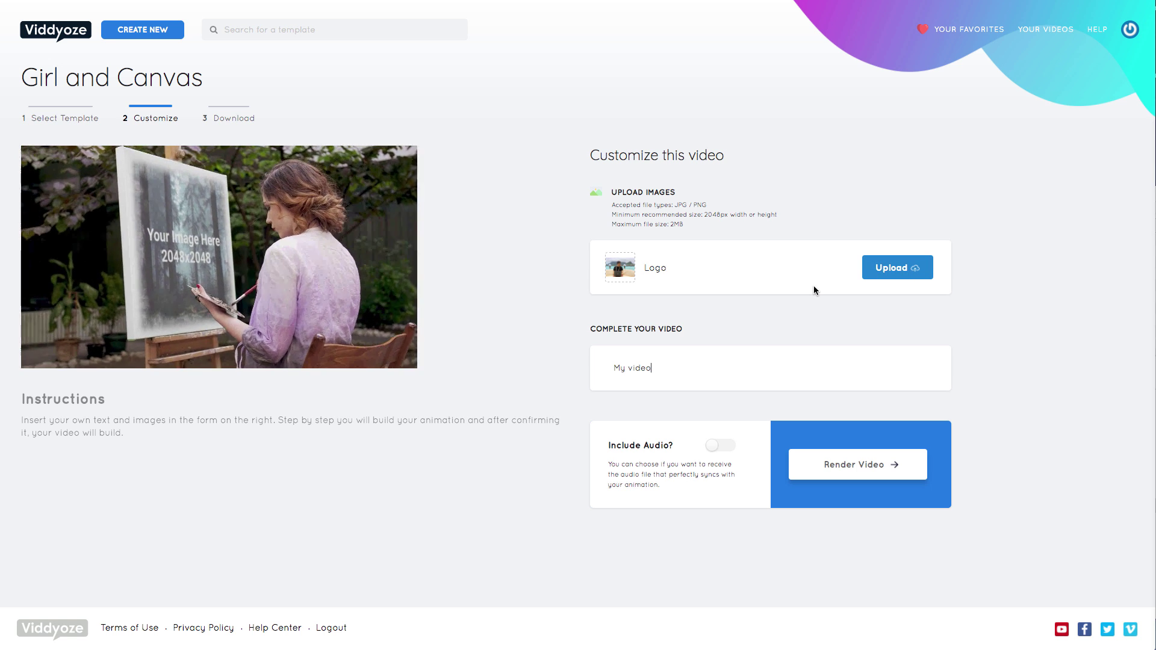
click(722, 445)
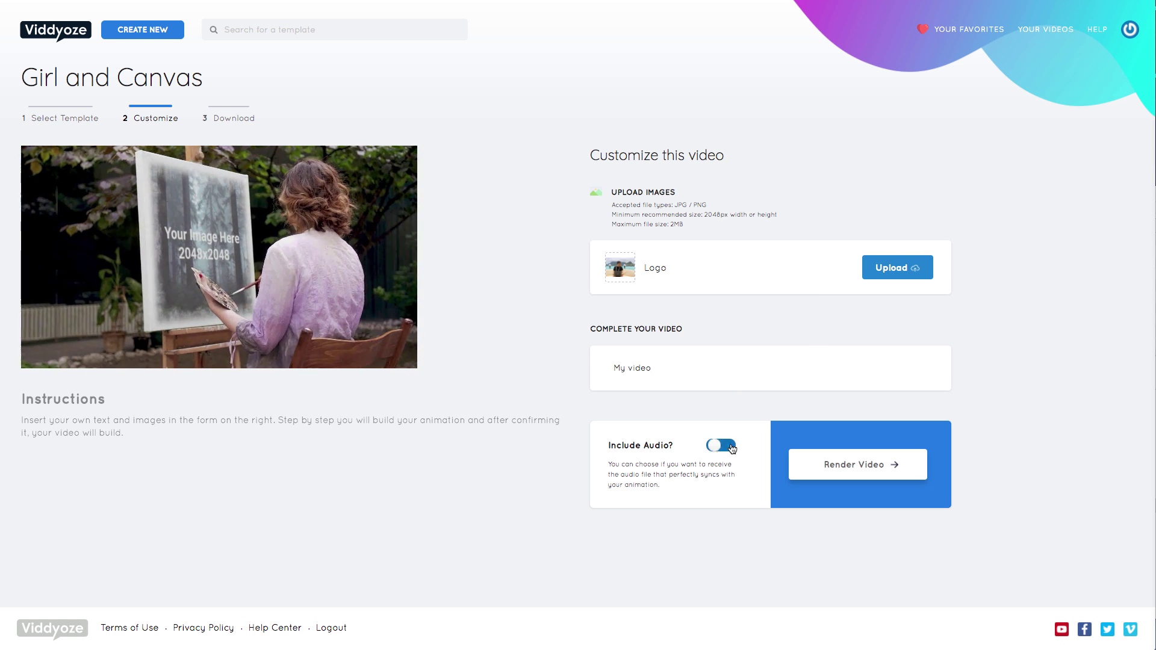
click(723, 446)
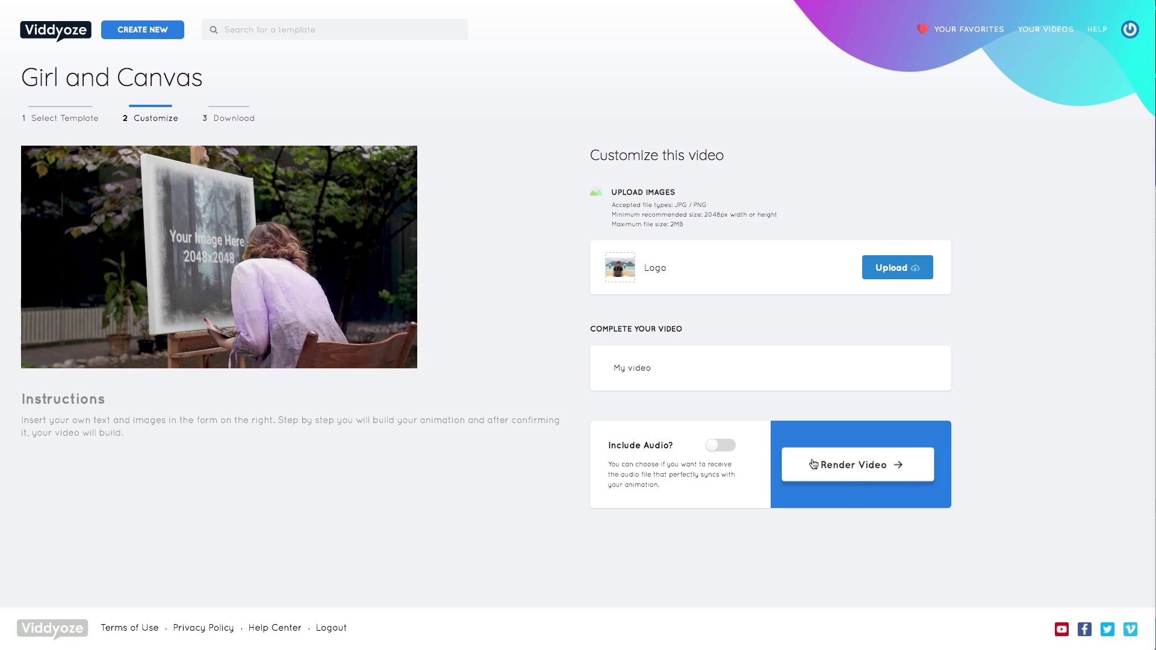
click(727, 446)
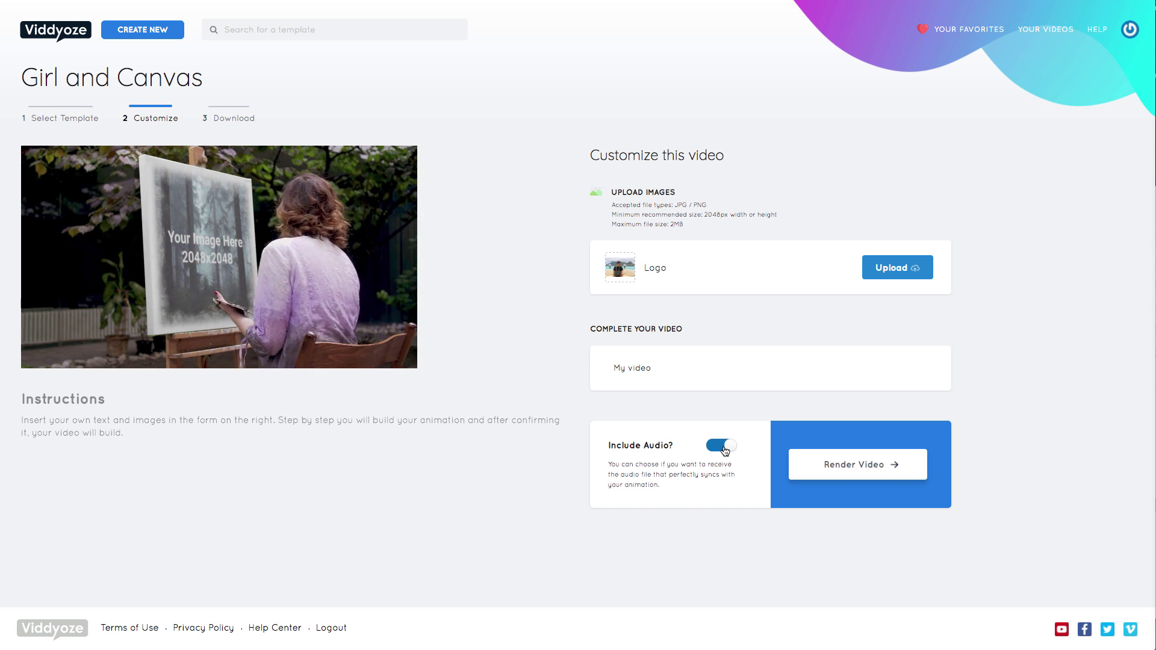
click(866, 478)
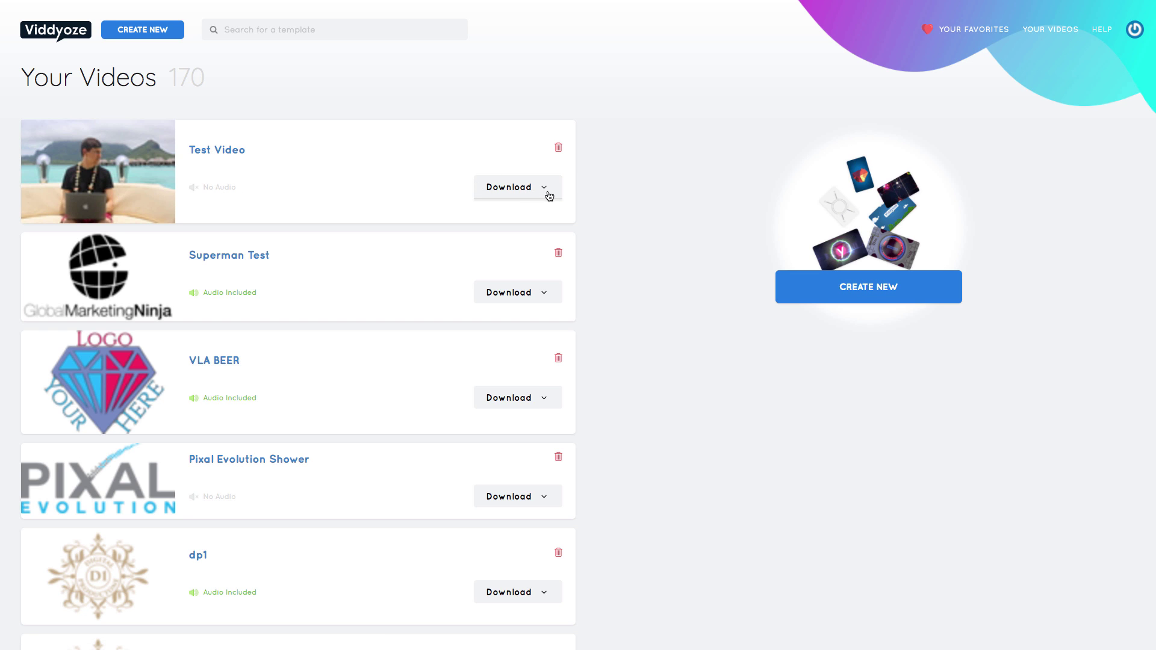
click(210, 152)
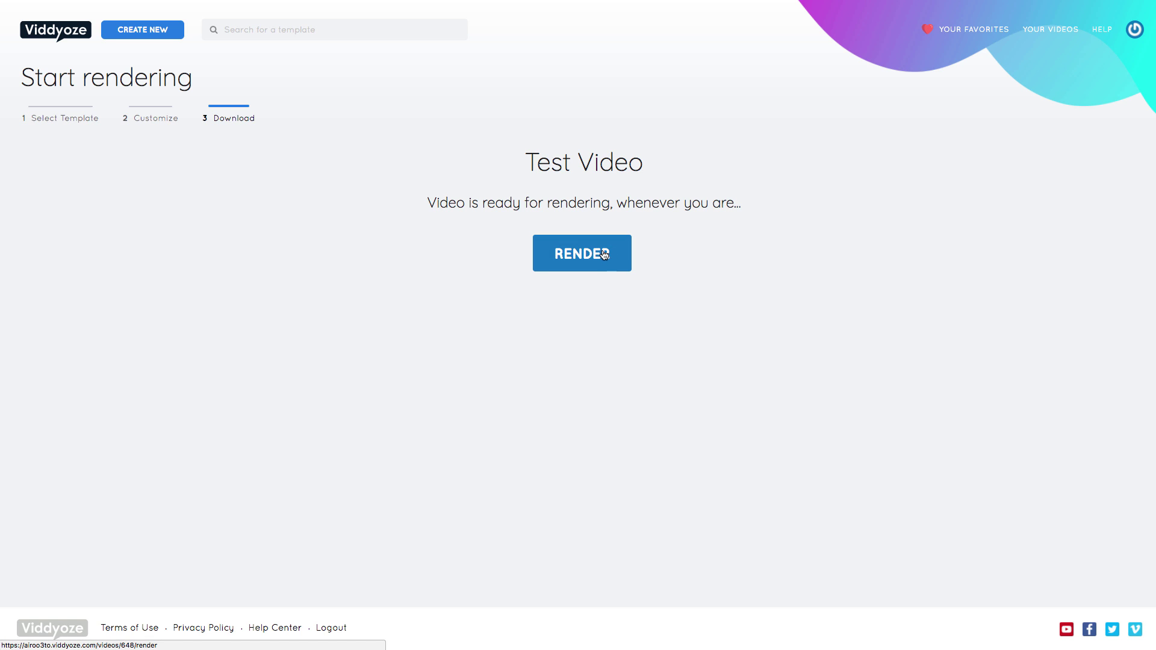
click(604, 256)
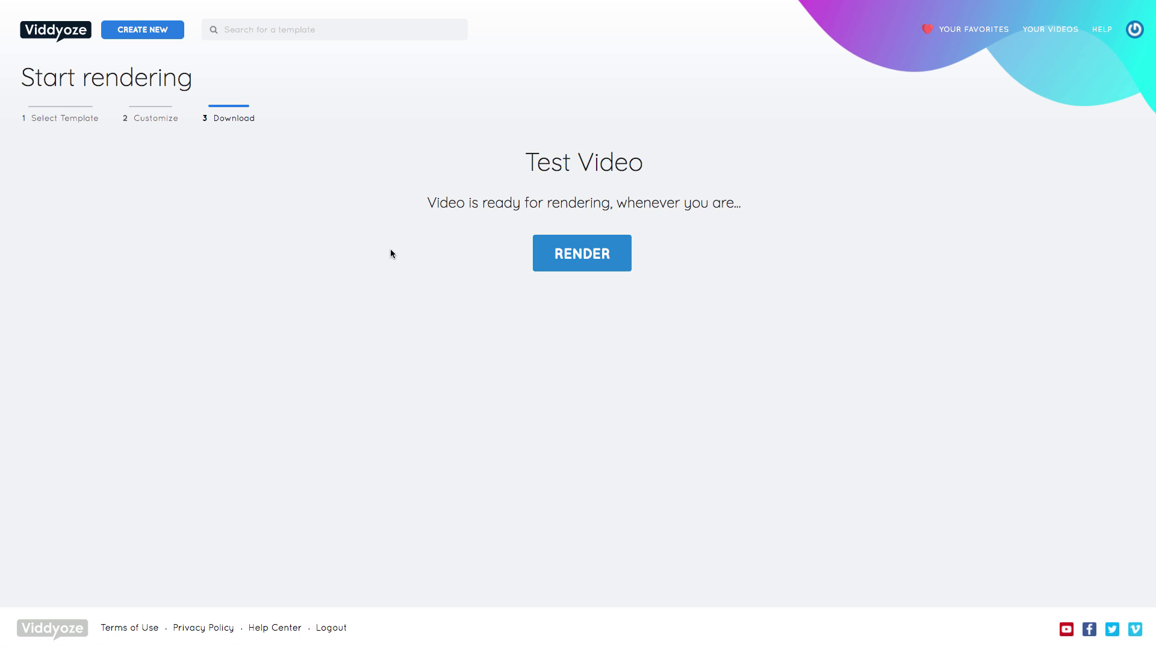
click(61, 43)
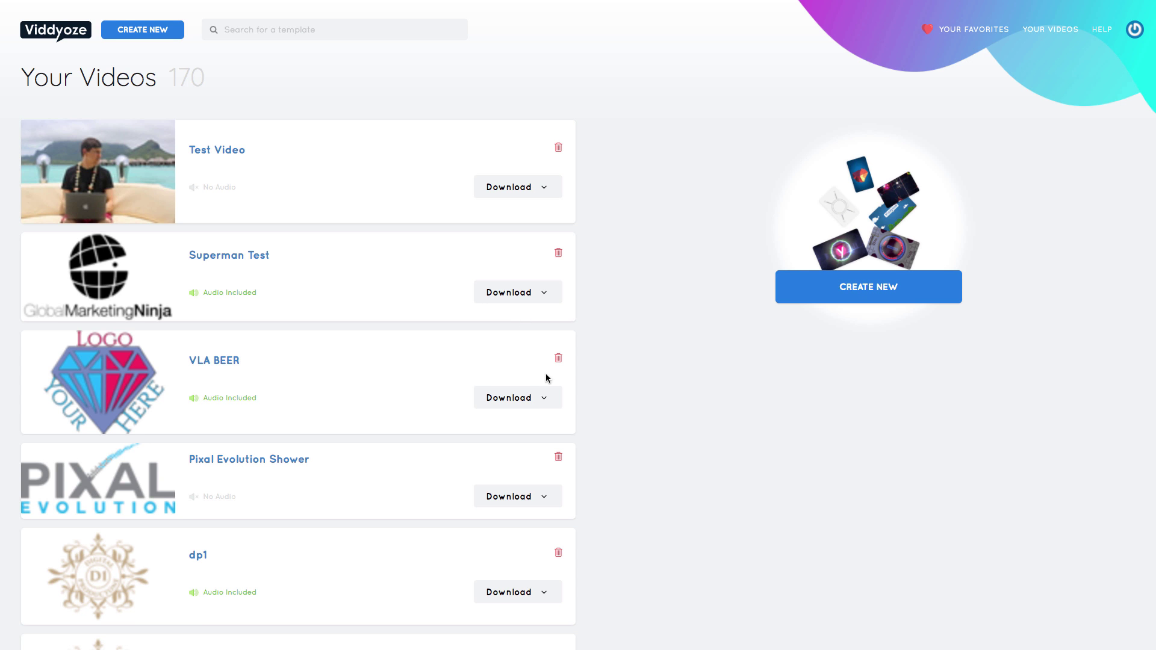
scroll(545, 395, down, 4)
scroll(560, 395, down, 7)
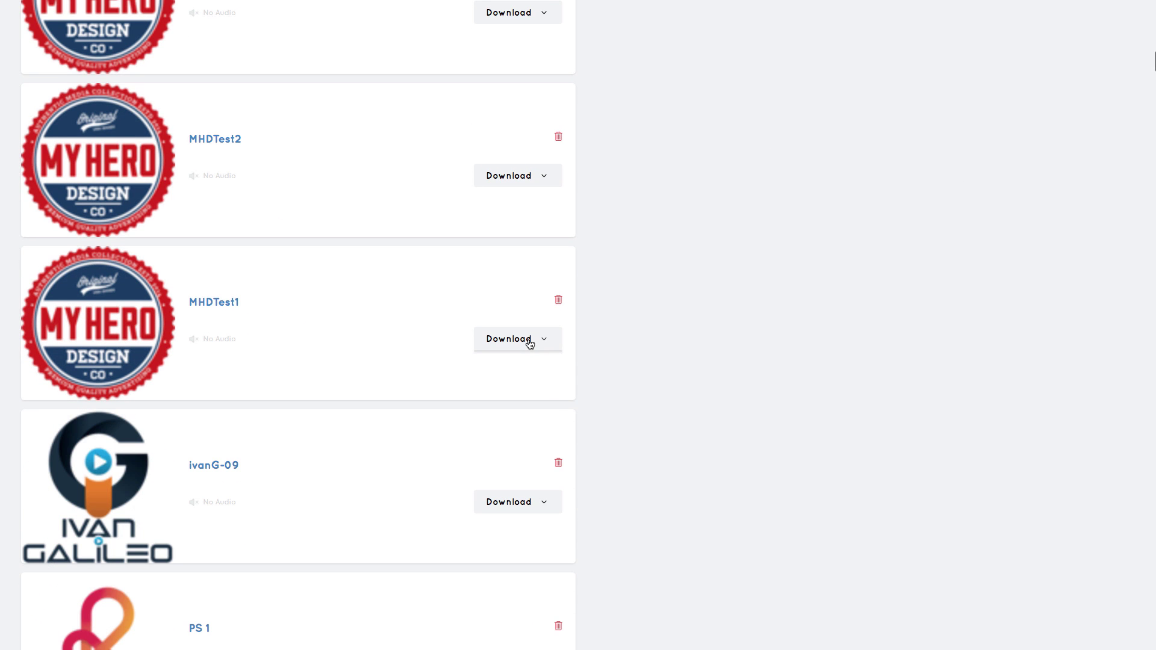
scroll(568, 389, down, 5)
scroll(594, 402, down, 5)
scroll(590, 402, down, 5)
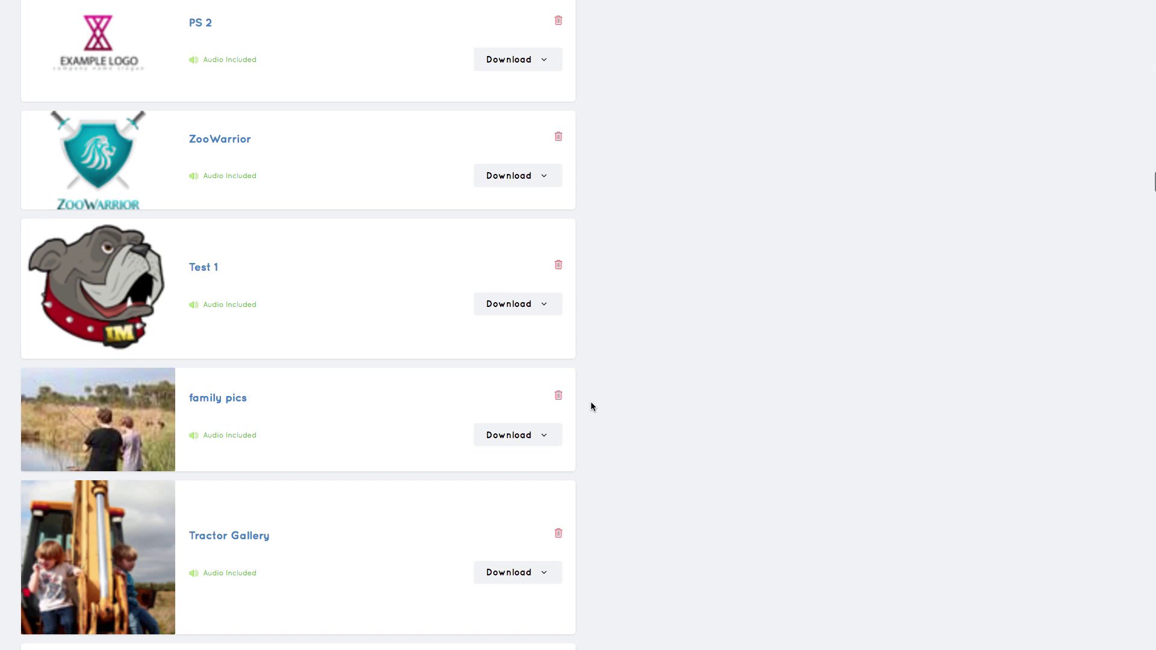
scroll(574, 398, down, 5)
scroll(573, 397, down, 5)
scroll(571, 398, down, 5)
click(542, 398)
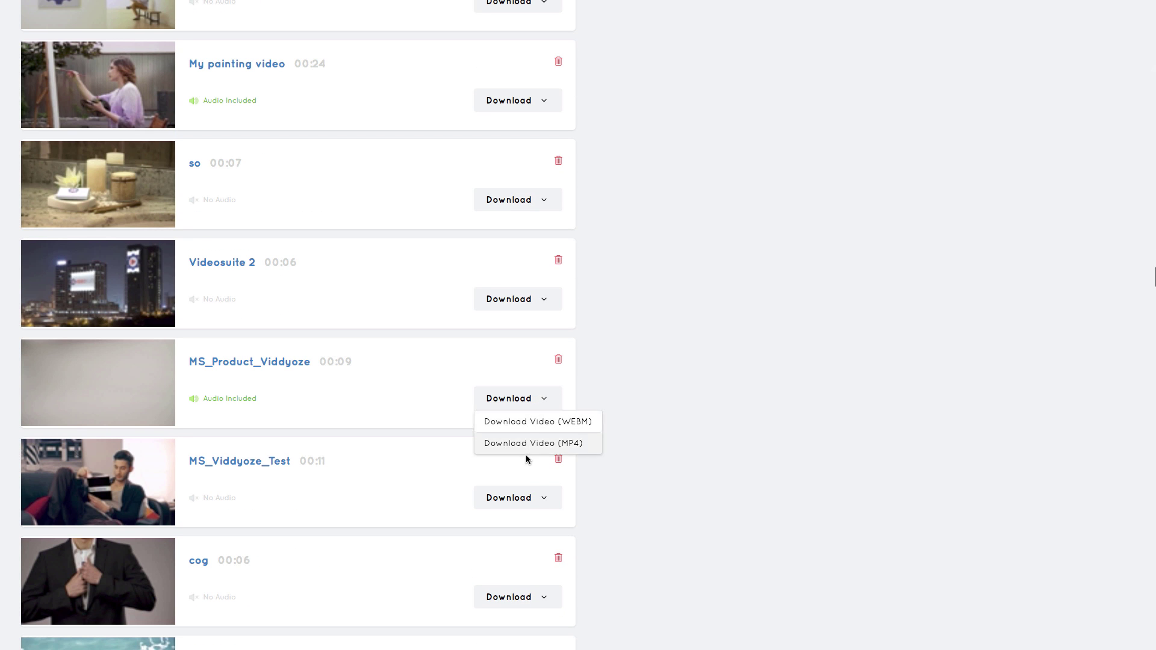
click(527, 497)
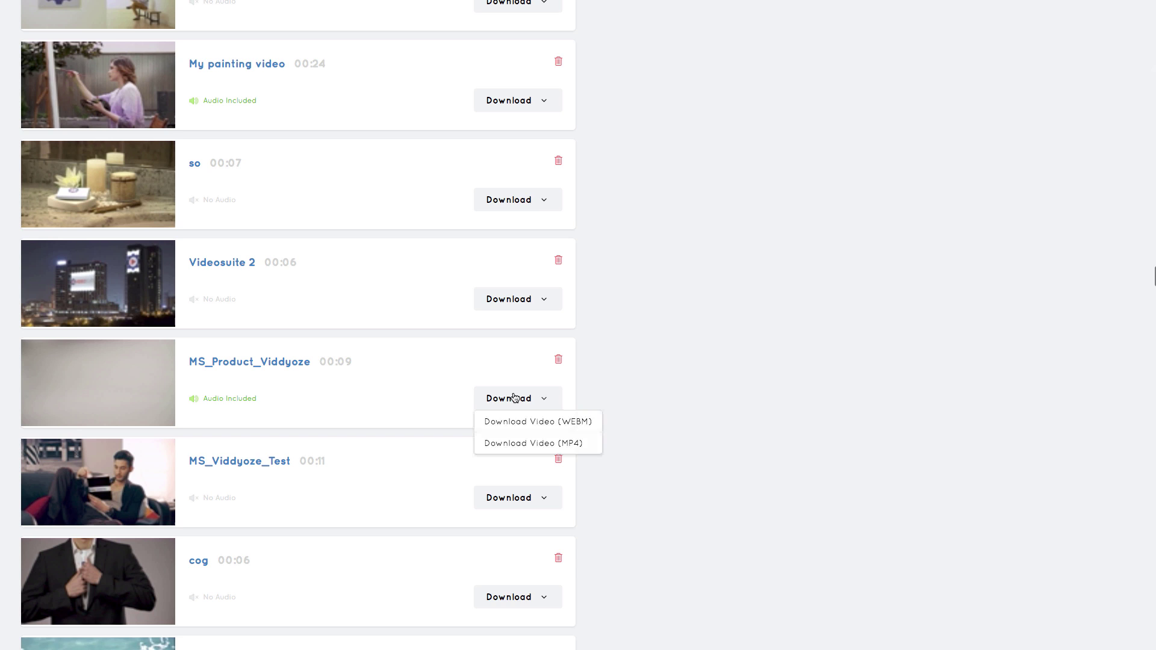
click(520, 420)
mouse_move(518, 399)
click(524, 427)
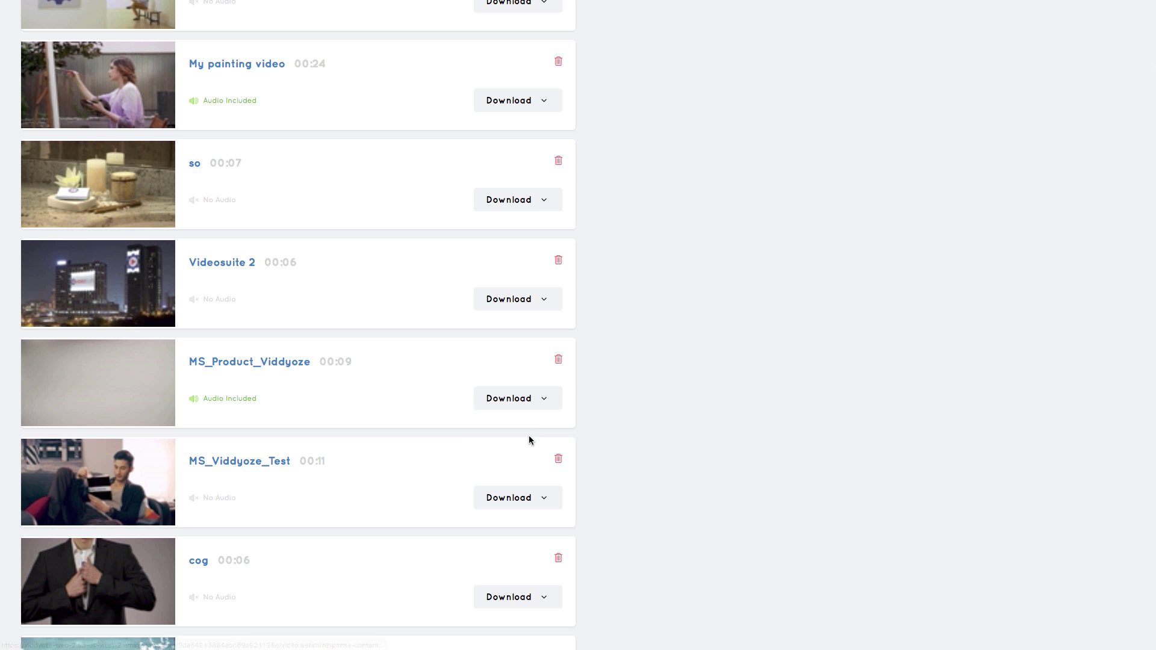
scroll(727, 456, down, 10)
scroll(722, 448, down, 10)
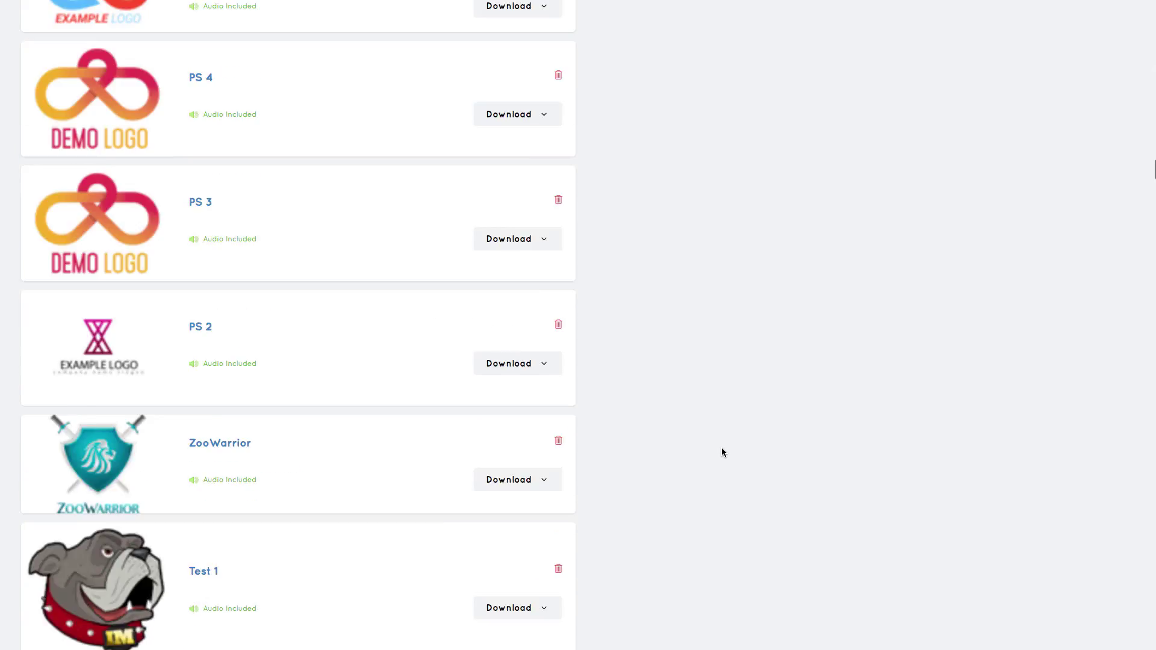
scroll(720, 450, down, 10)
scroll(720, 454, down, 10)
scroll(720, 455, up, 5)
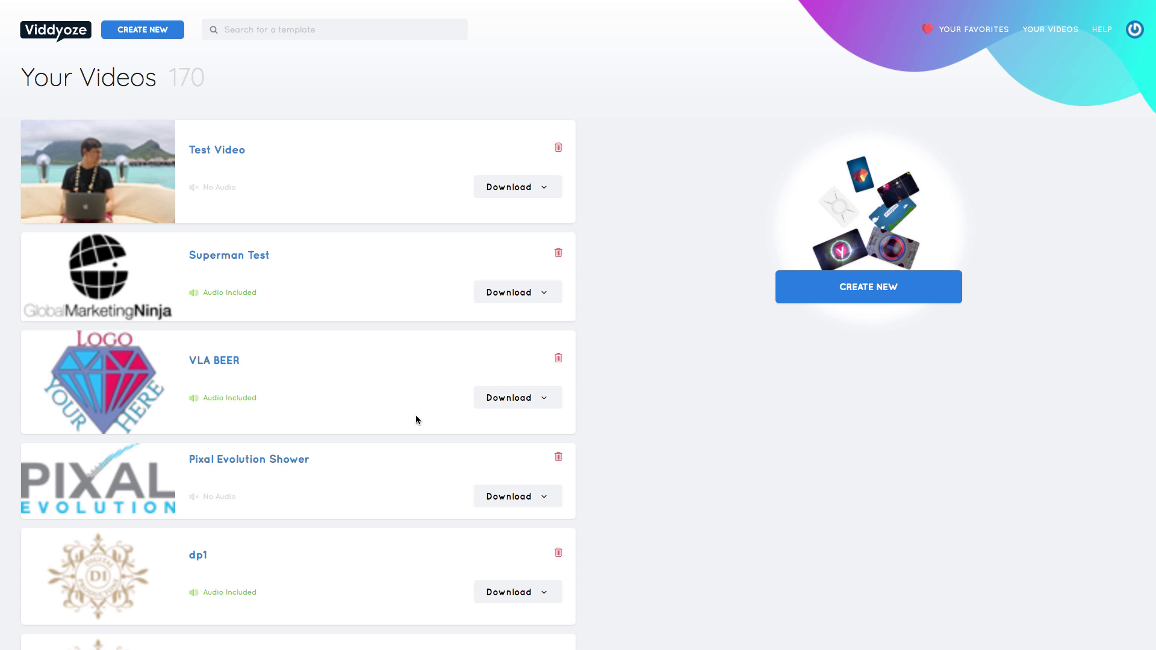
Back in the gallery, try the Coffee Cup Type 1 tile, then show page 2.
click(61, 44)
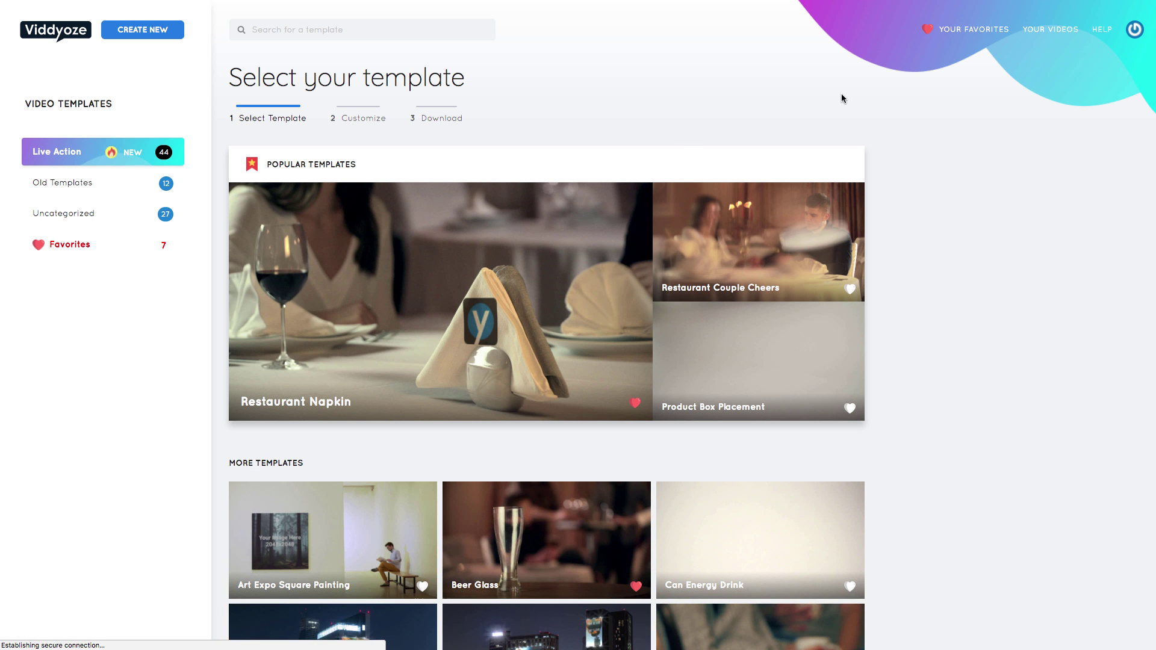
scroll(901, 256, down, 2)
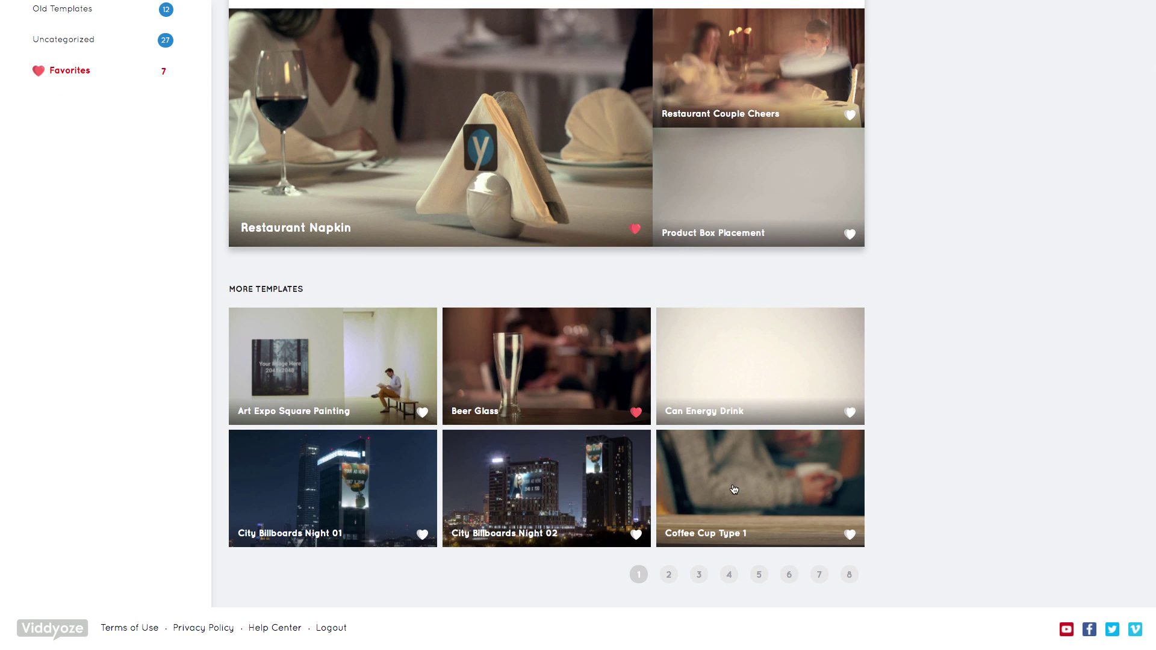
click(706, 505)
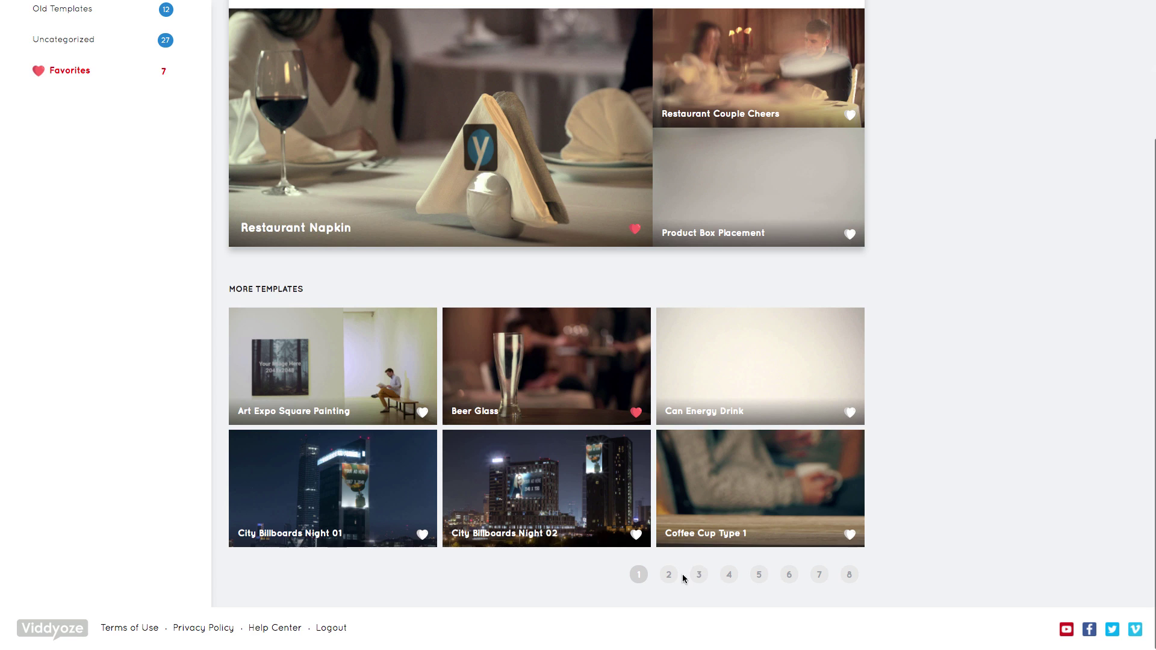
click(668, 574)
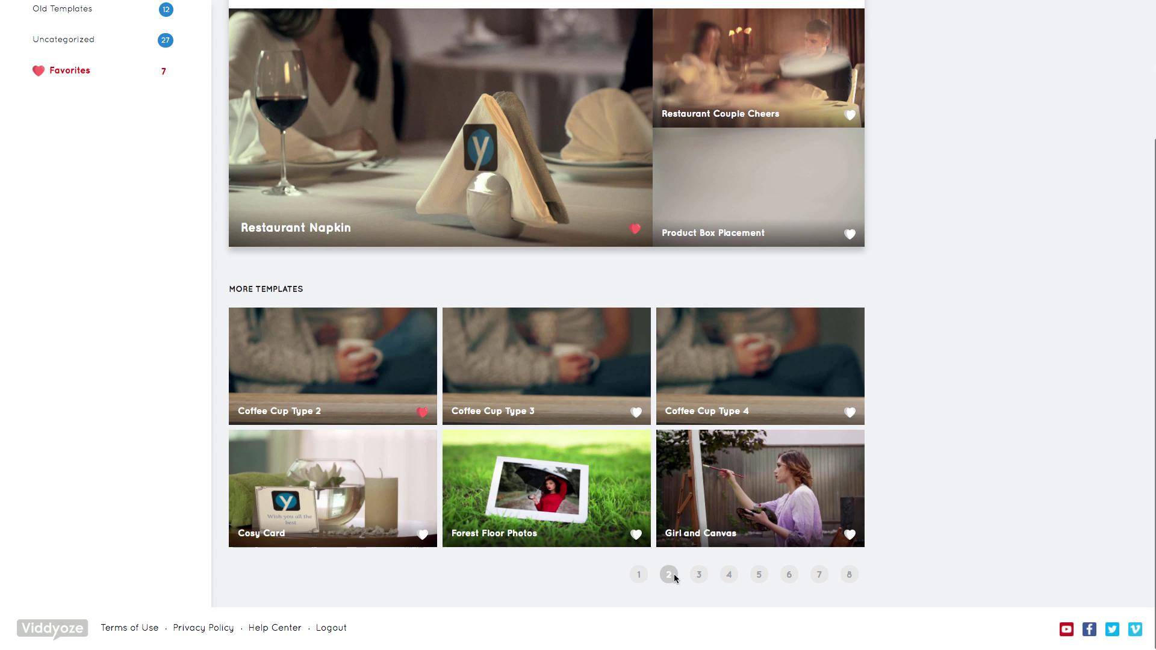
Page through template pages 3, 5, 6, 7 and the last page, 8.
click(699, 577)
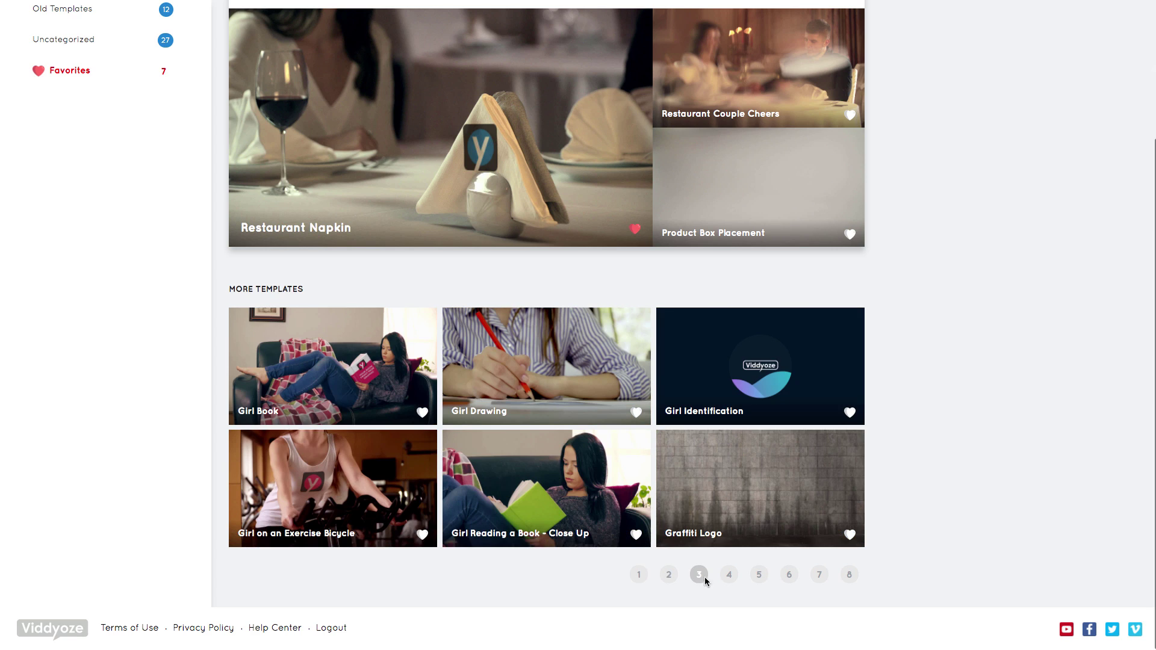
click(760, 576)
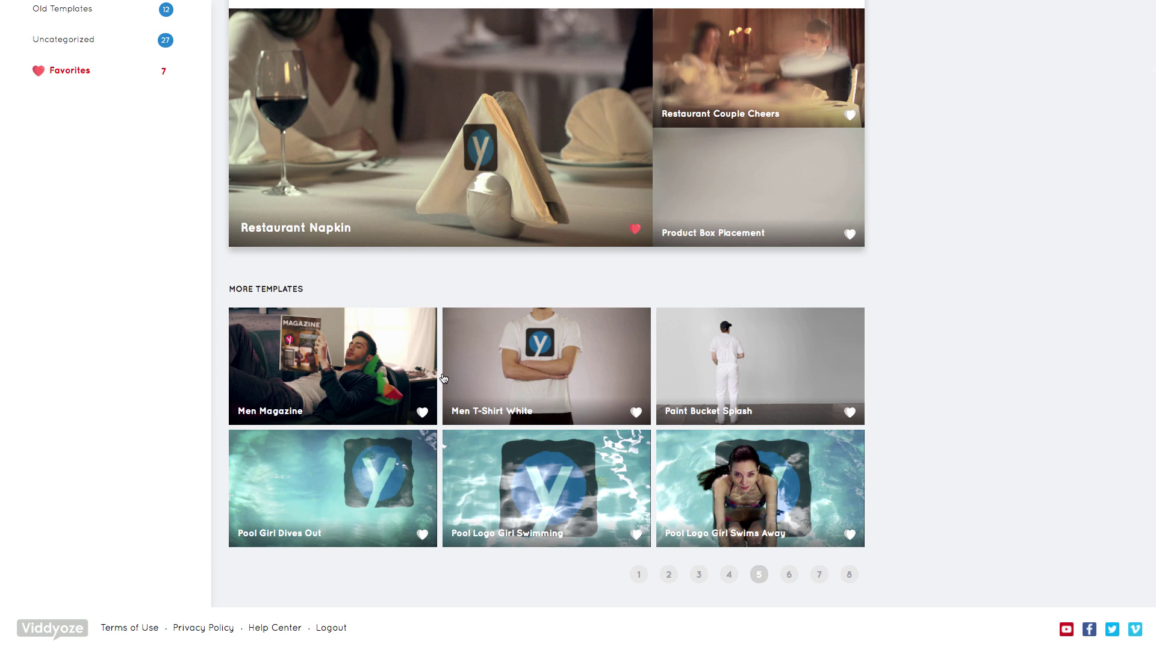
click(789, 575)
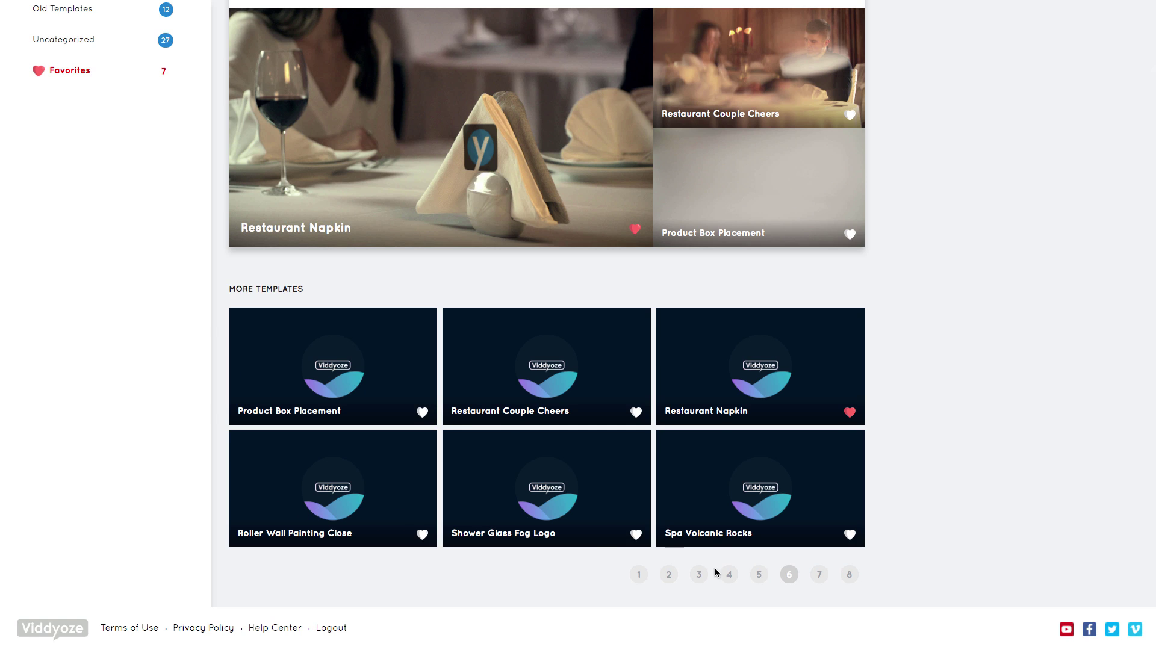
click(818, 574)
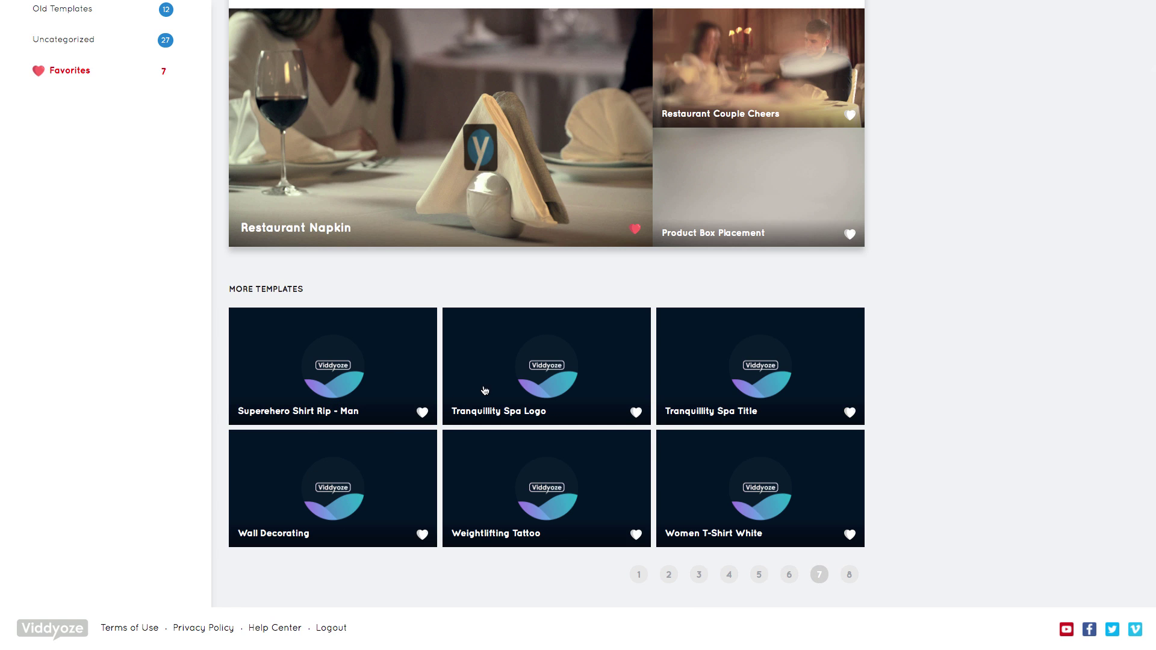
click(849, 575)
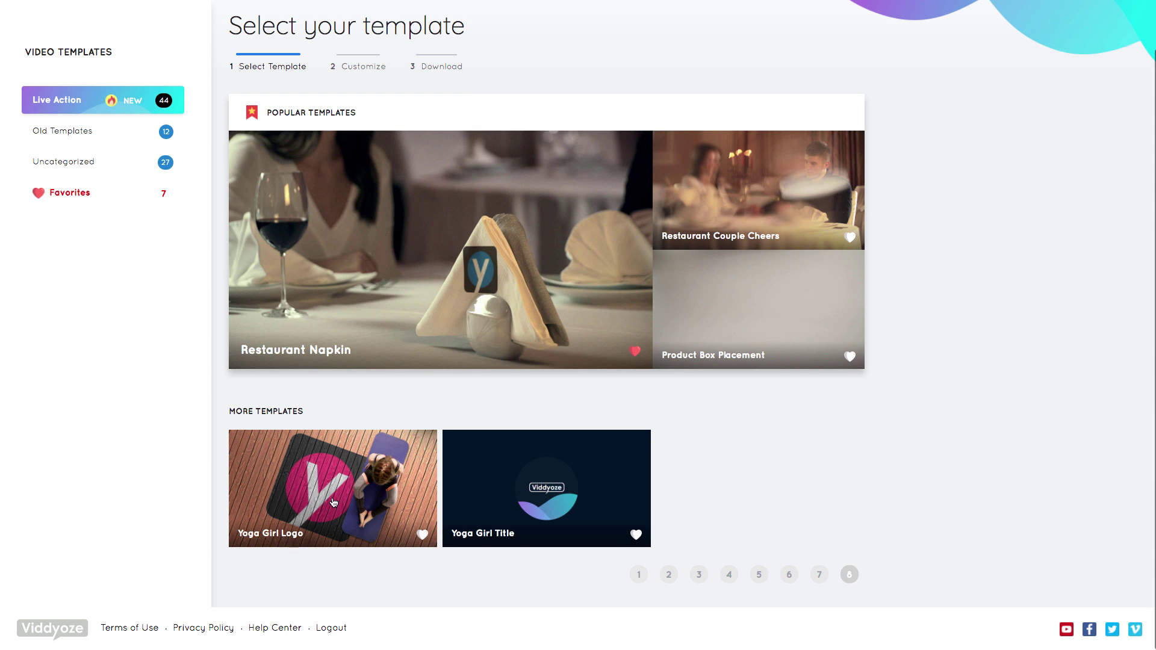
Step the gallery back through page 2 to page 1 and select City Billboards Night 01.
click(672, 580)
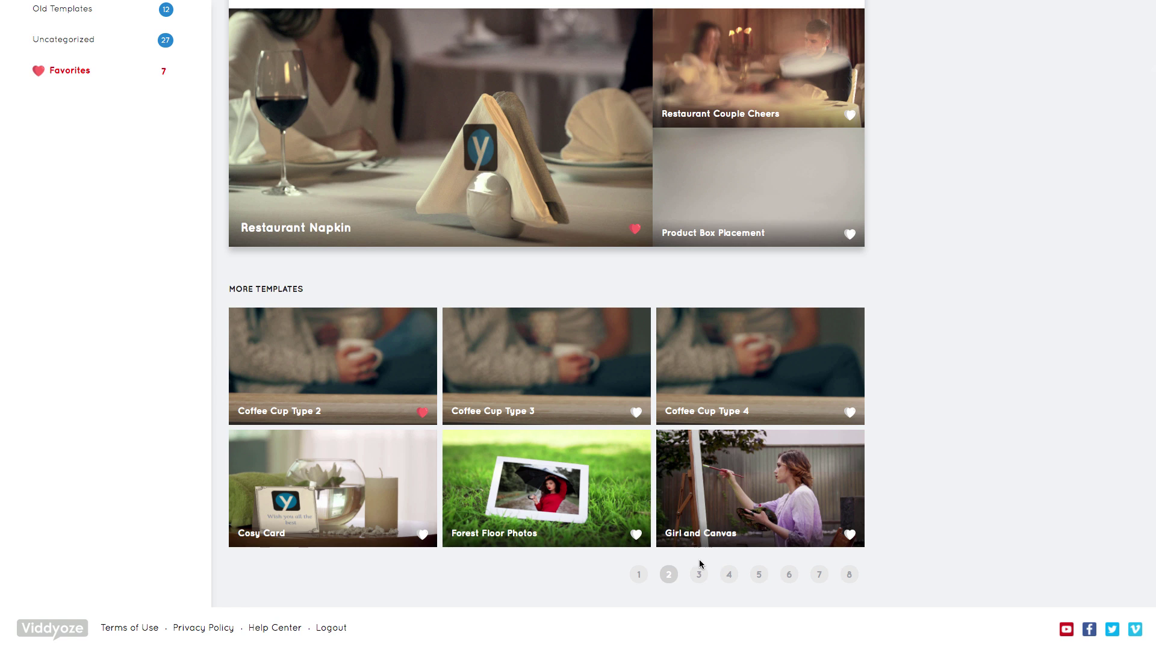
click(639, 576)
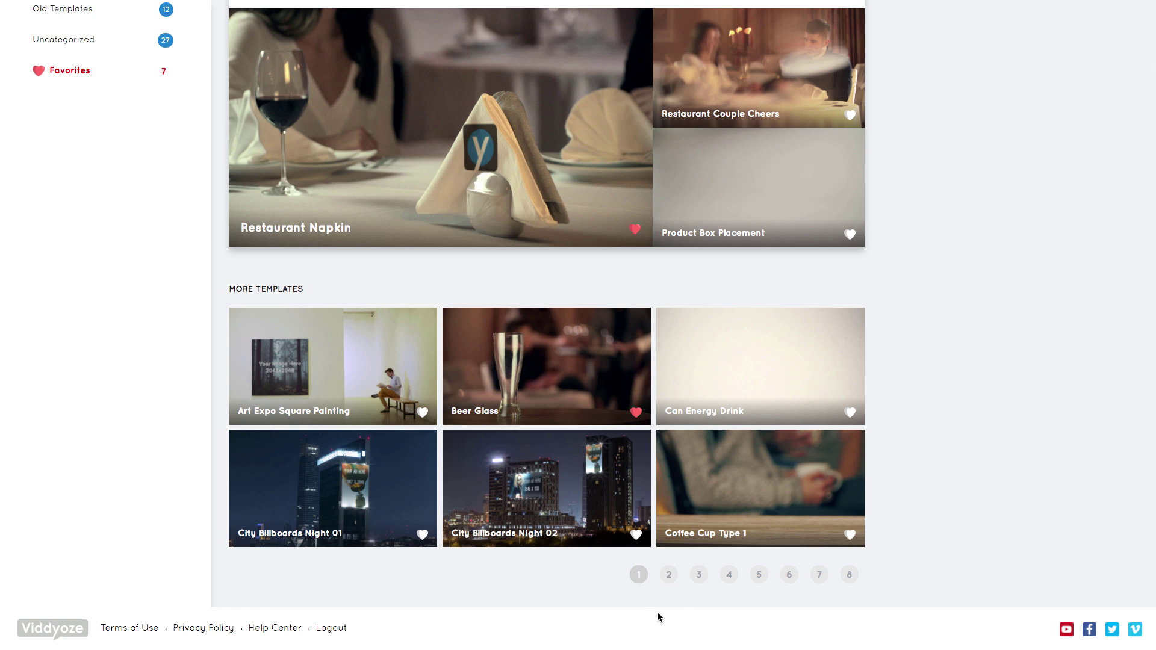
click(347, 518)
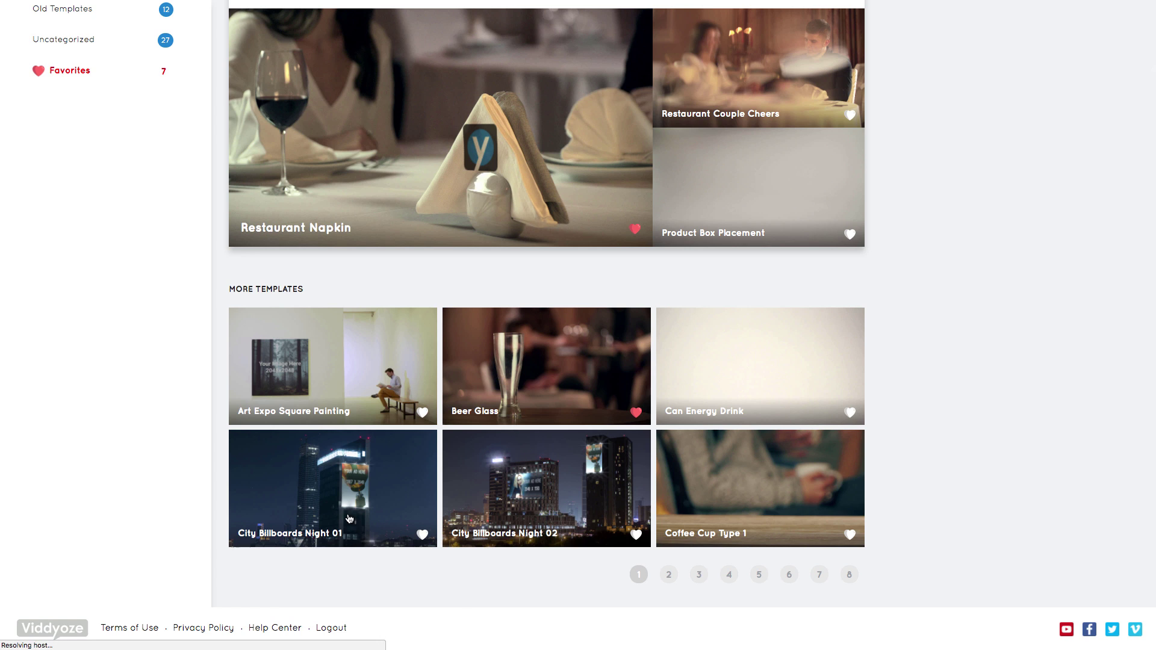